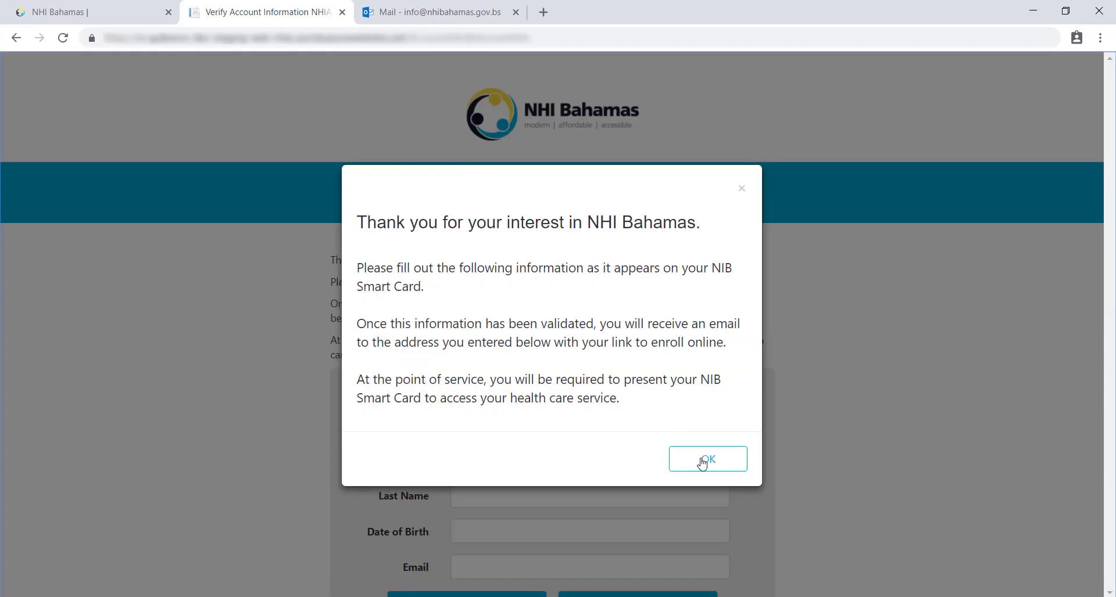
Step: Dismiss the welcome notice and enter the NIB number plus the applicant's first and last names
left_click(703, 463)
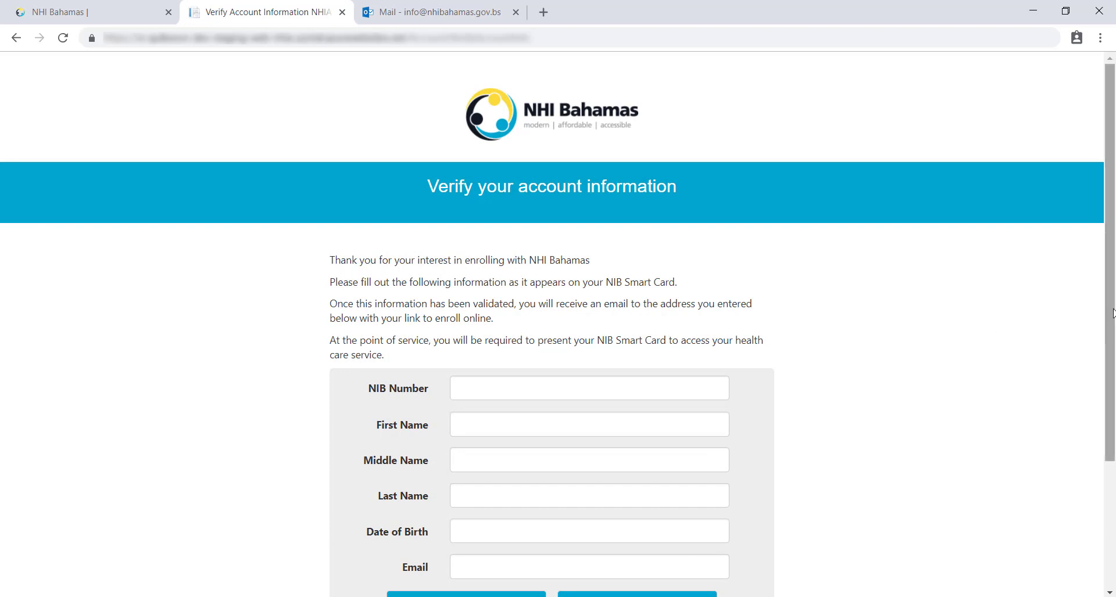
scroll(964, 368, "down", 2)
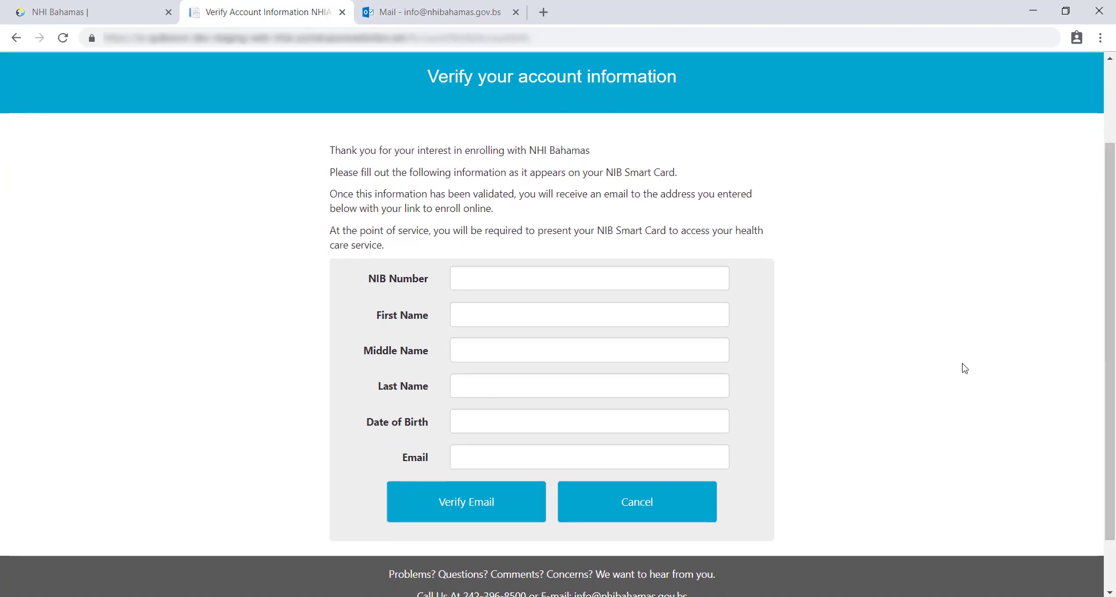
left_click(536, 279)
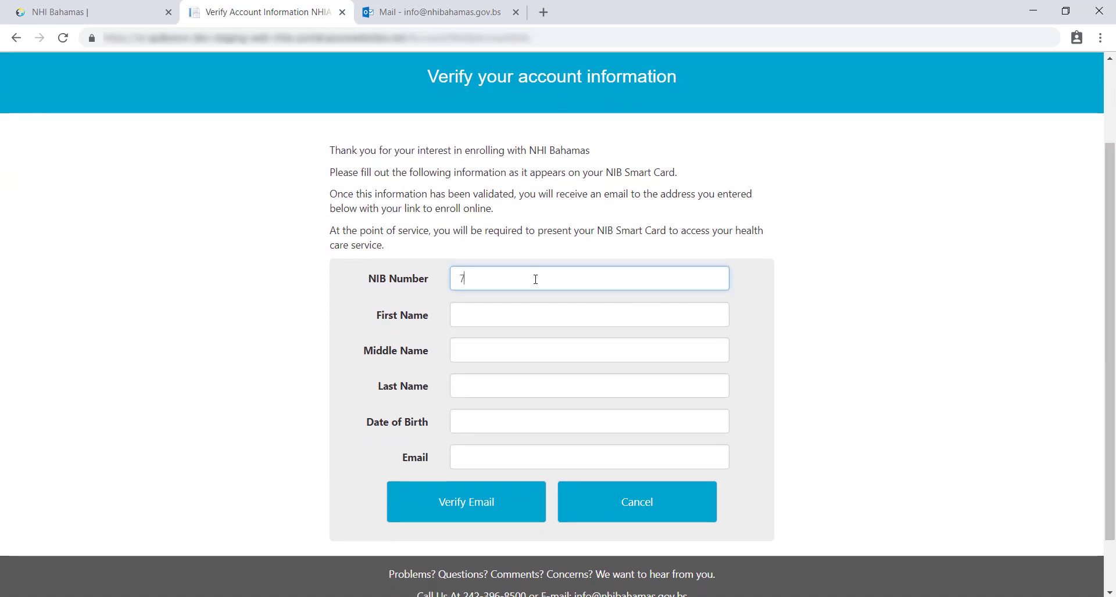
key("Tab")
type("Jane")
key("Tab")
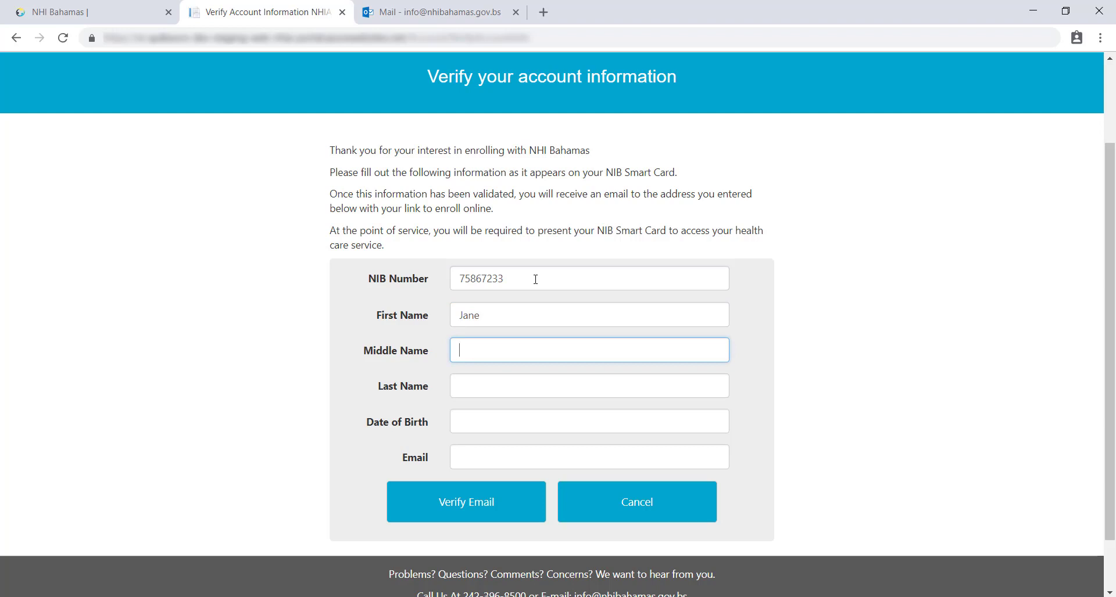
key("Tab")
type("Doe")
key("Tab")
type("01")
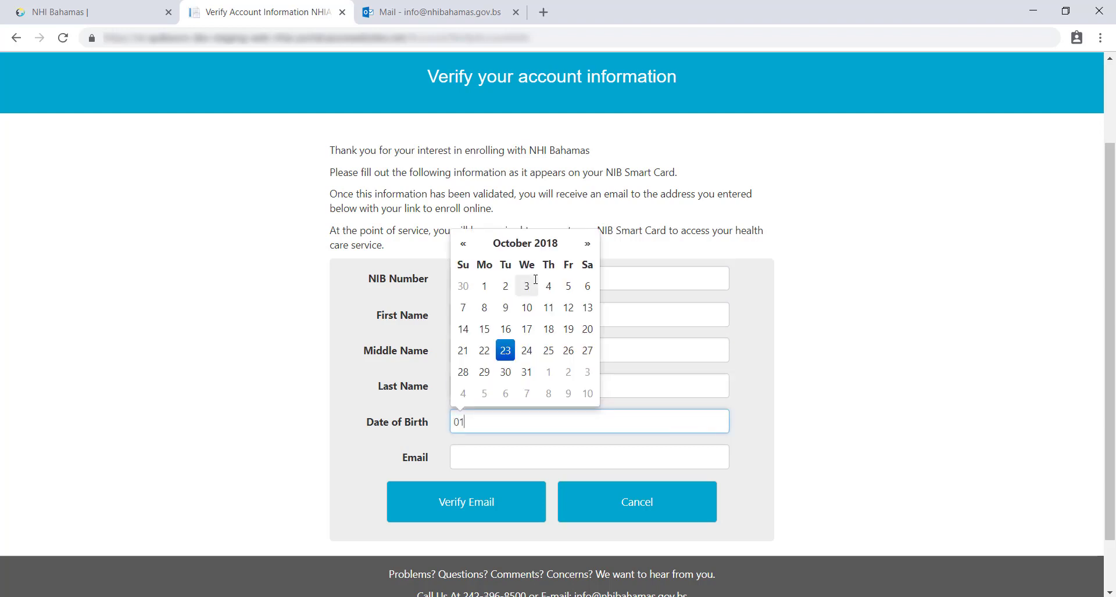
type("-January-1993")
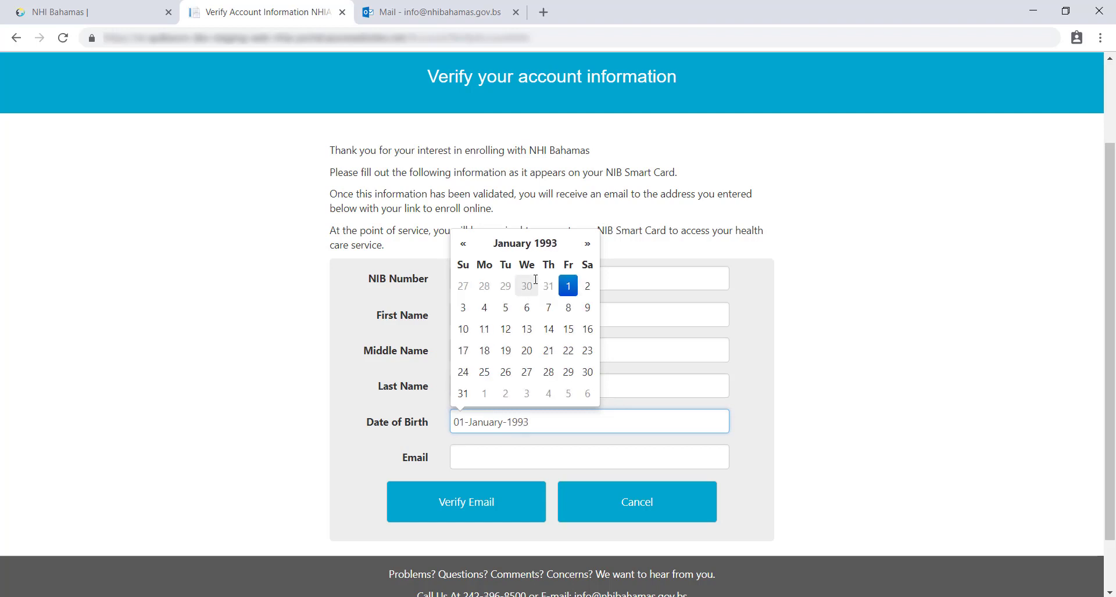
key("Tab")
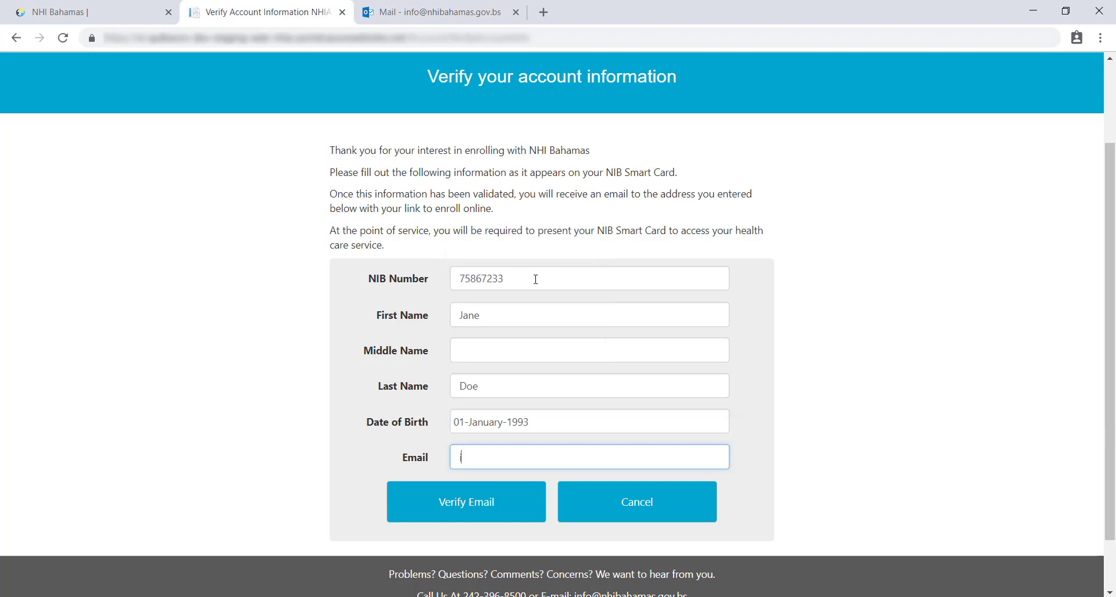
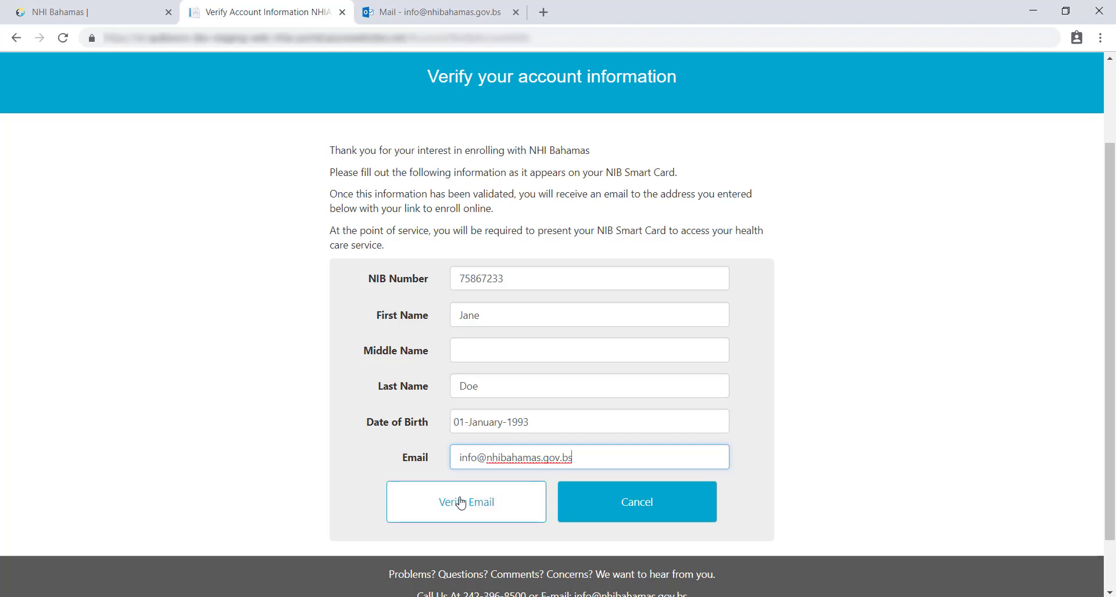
left_click(461, 504)
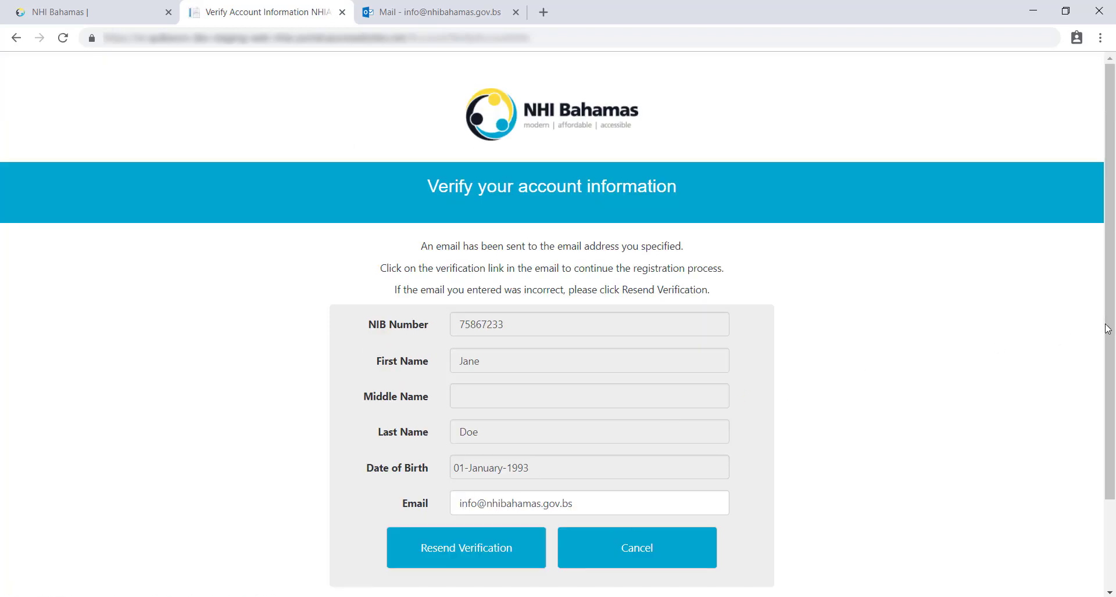
left_click_drag(1108, 330, 1110, 400)
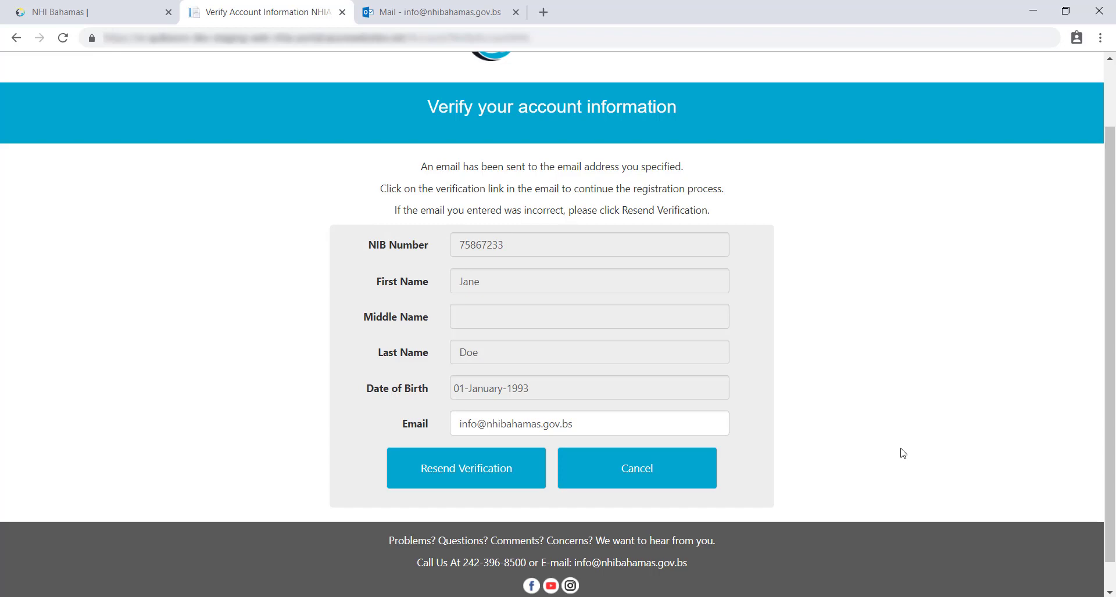
Step: Open the NHI Bahamas Portal – Confirmation Instructions email and follow its verification link
left_click(453, 10)
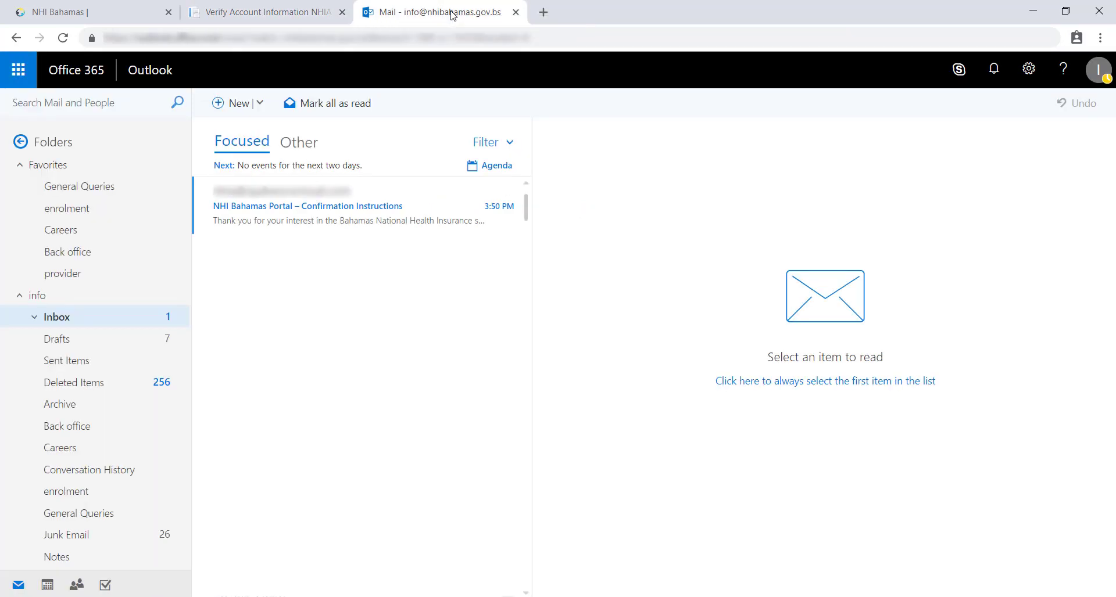
left_click(357, 210)
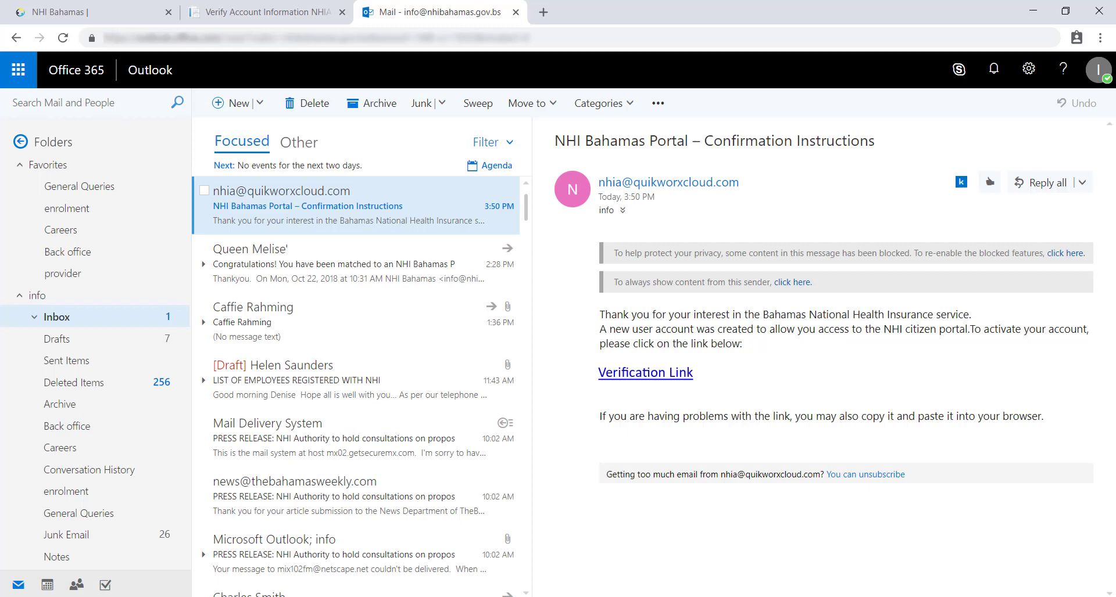
left_click(608, 375)
Step: Create the account with the NIB number and a matching password and confirmation
left_click(507, 296)
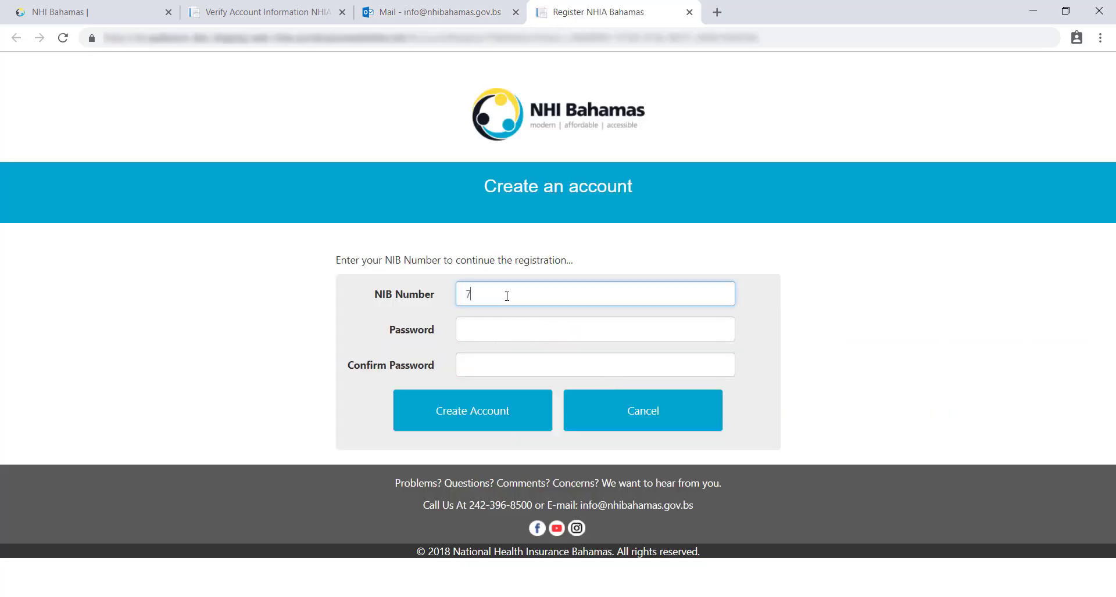
key("Tab")
type("••")
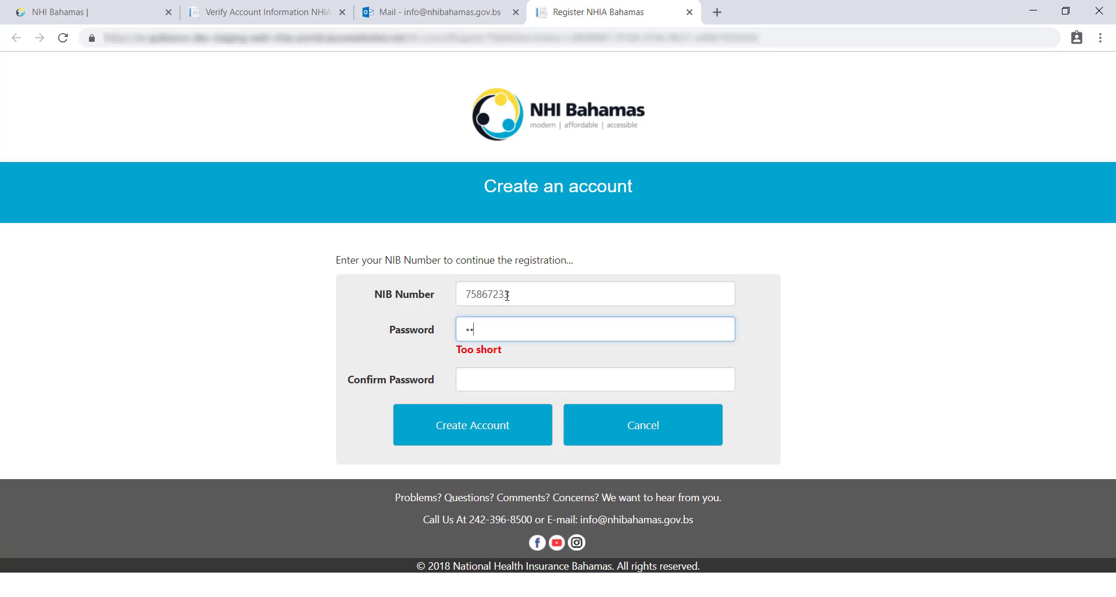
type("••••••••")
key("Tab")
type("••••••••")
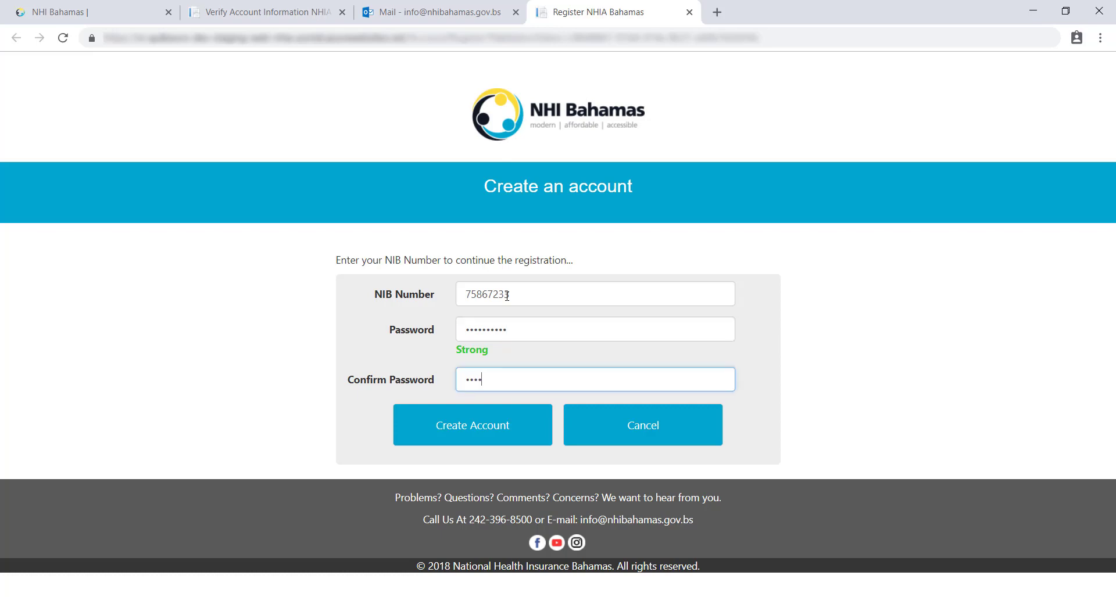
type("••")
left_click(473, 426)
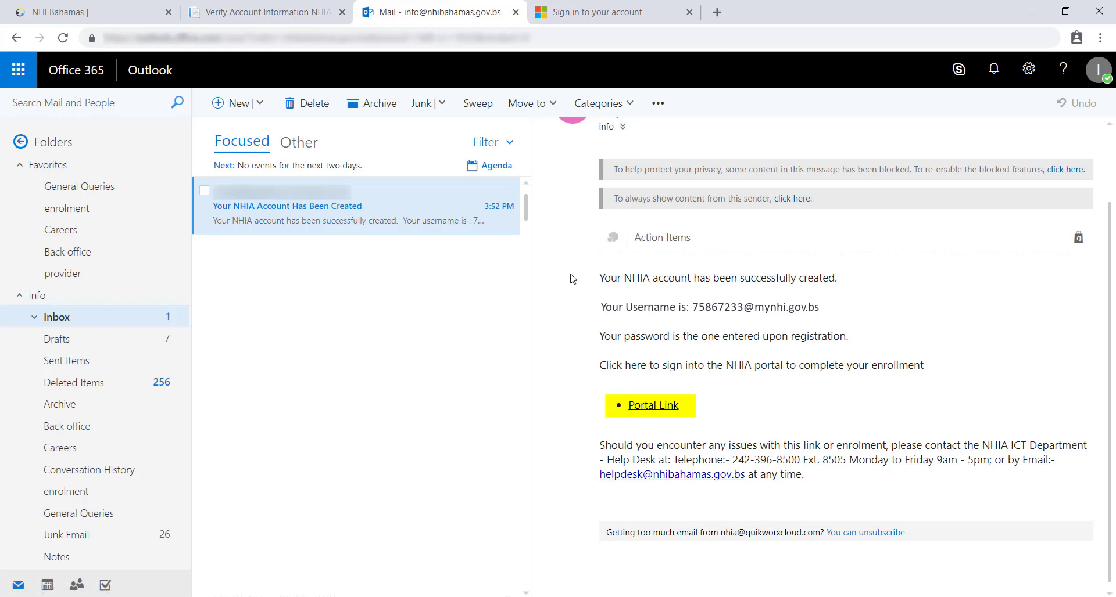
Step: Bring the signed-in MyNHI dashboard tab into view
key("ctrl+Tab")
left_click_drag(1107, 244, 1108, 384)
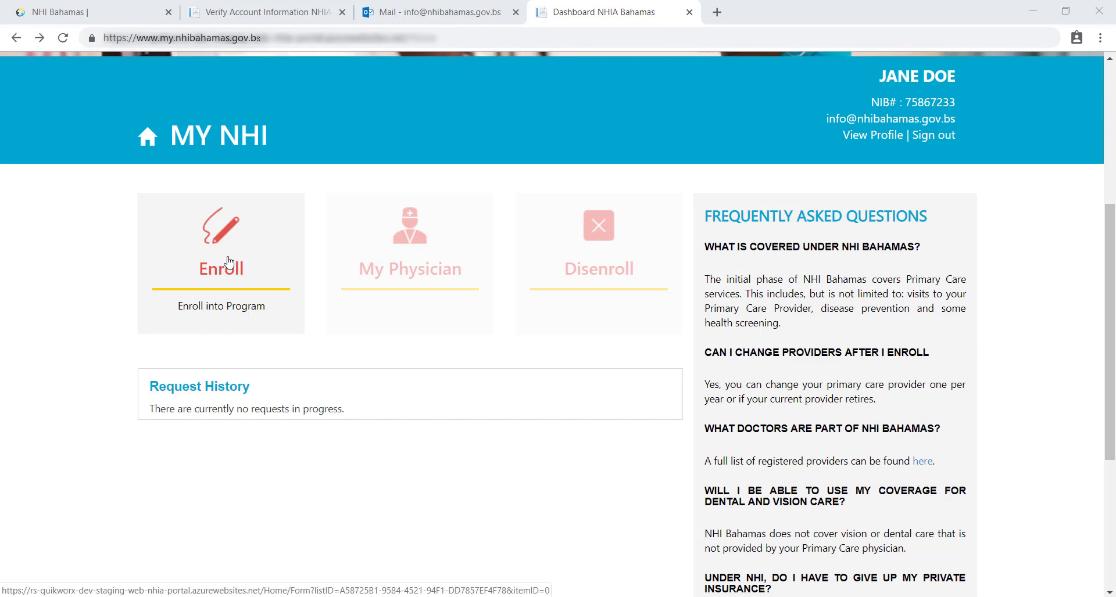
Step: Start enrollment and set the language to English and education level to Bachelor
left_click(260, 271)
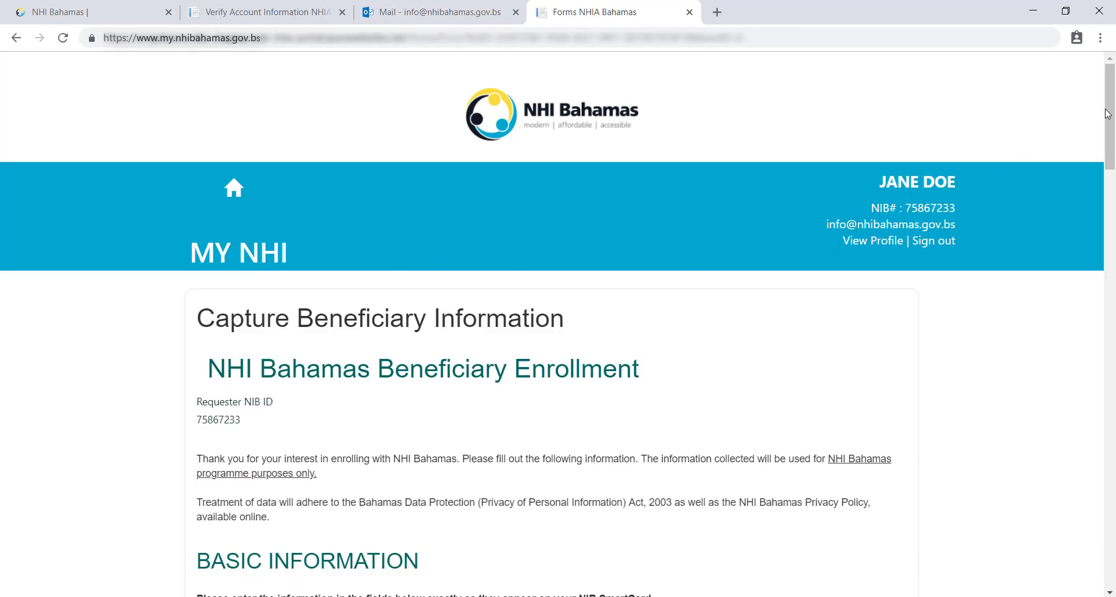
left_click_drag(1108, 114, 1112, 255)
left_click(374, 185)
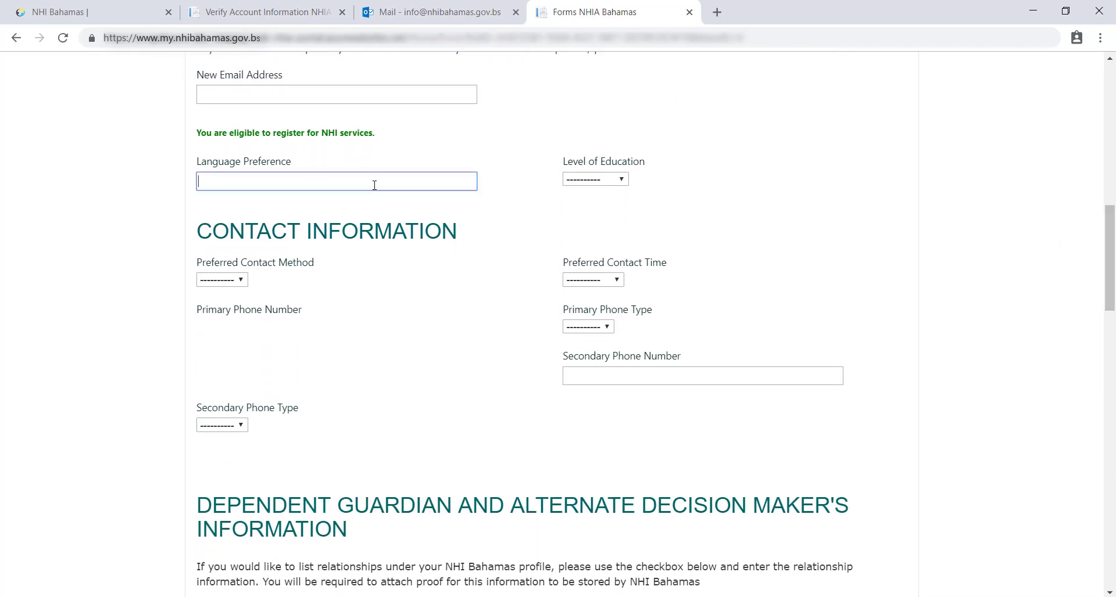
type("English")
left_click(579, 180)
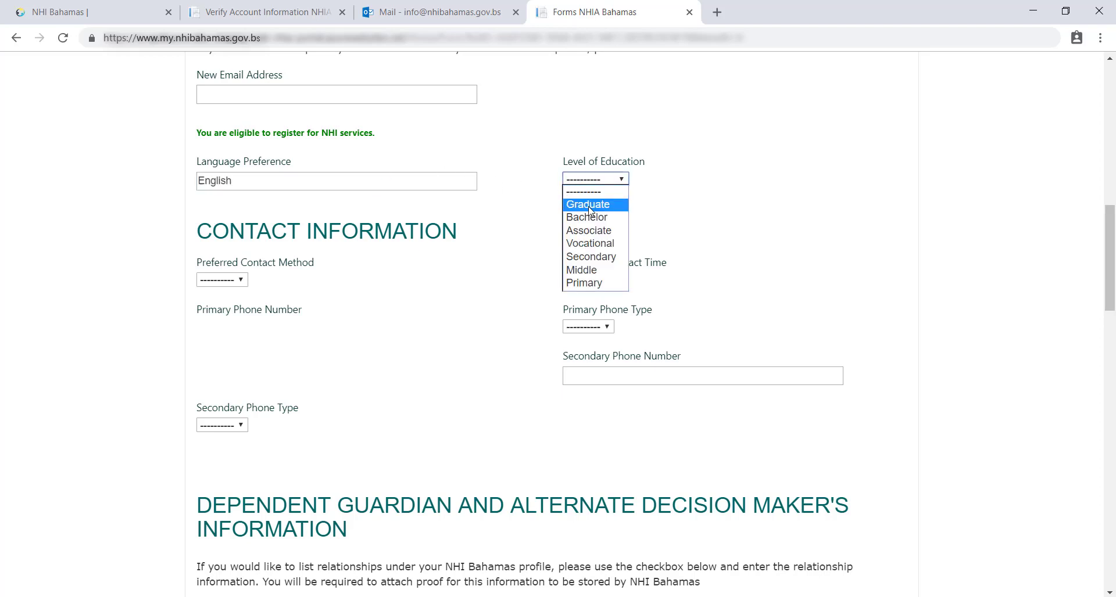
left_click(590, 220)
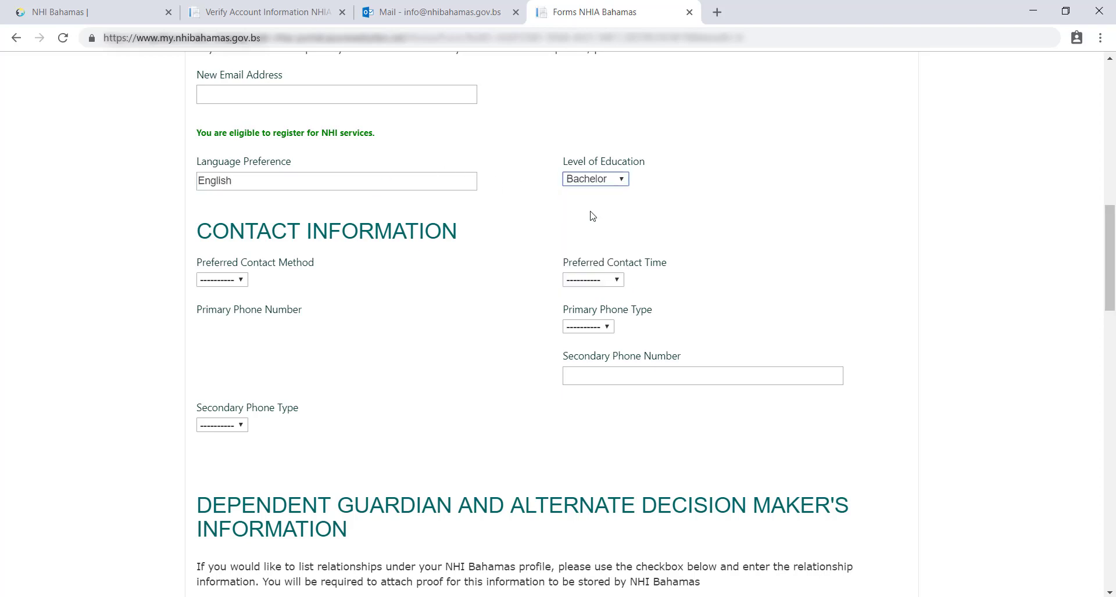
Step: Set contact by Email in the Morning, a Mobile primary phone, and a Home secondary number
left_click(232, 281)
left_click(213, 305)
left_click(593, 280)
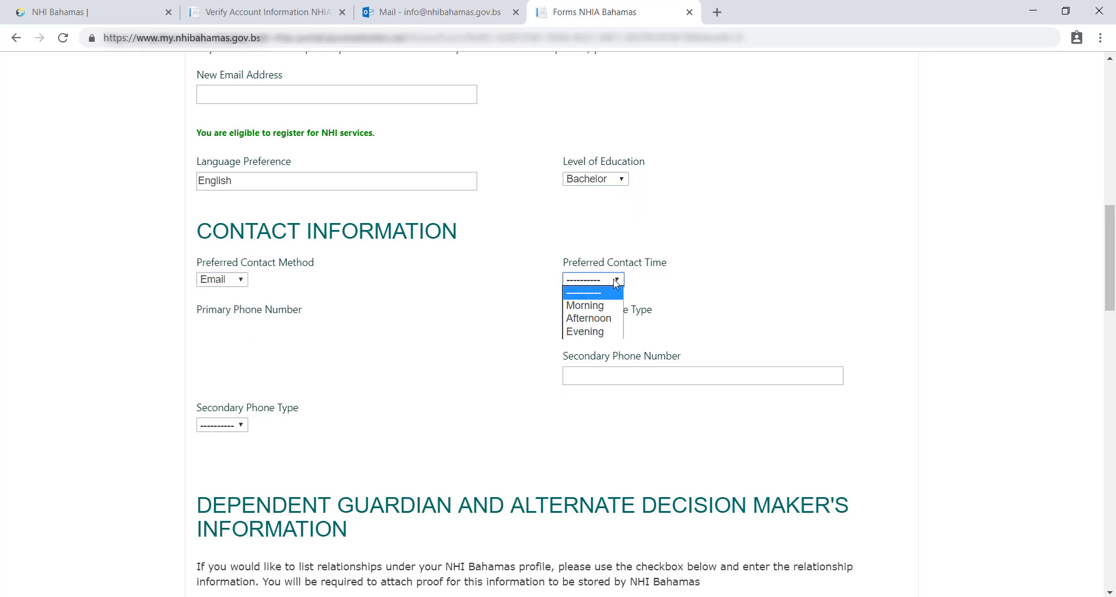
left_click(581, 306)
left_click(588, 327)
left_click(581, 353)
left_click(593, 375)
type("2")
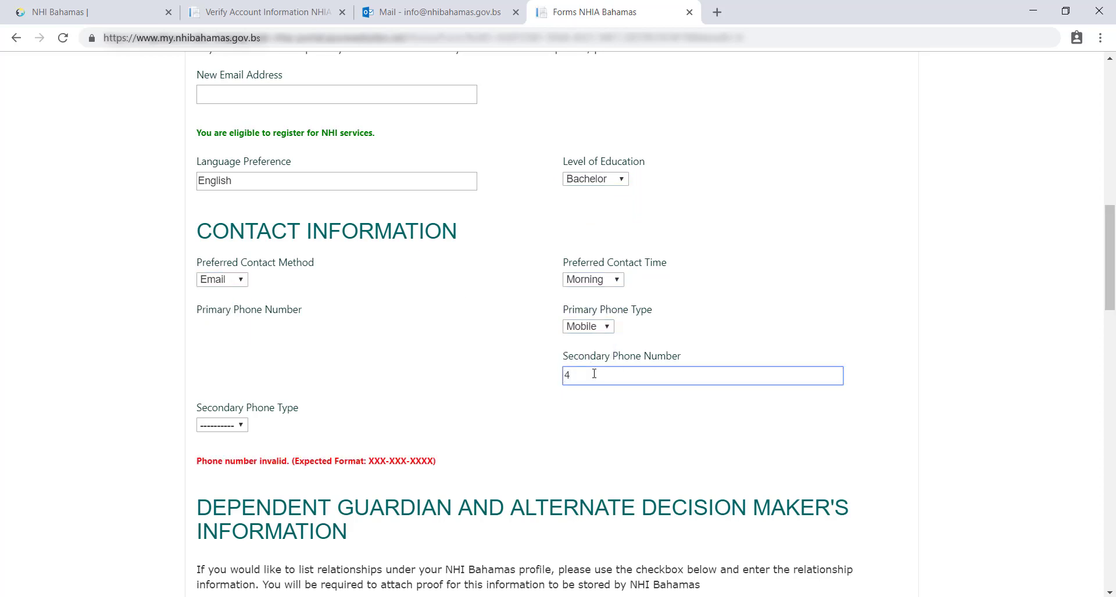
key("BackSpace")
left_click(235, 426)
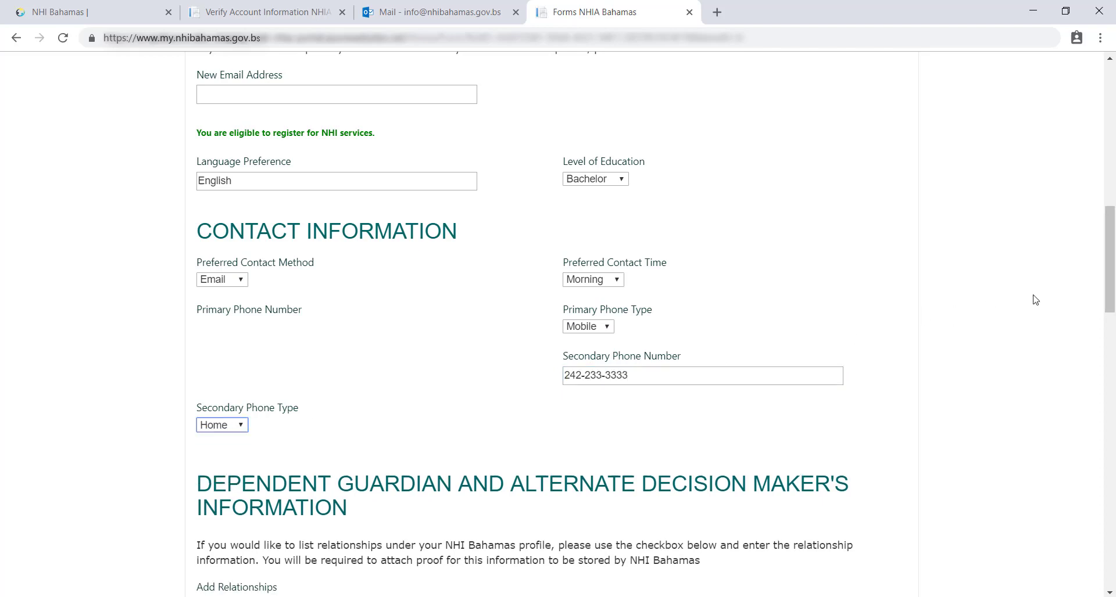
left_click_drag(1105, 276, 1100, 351)
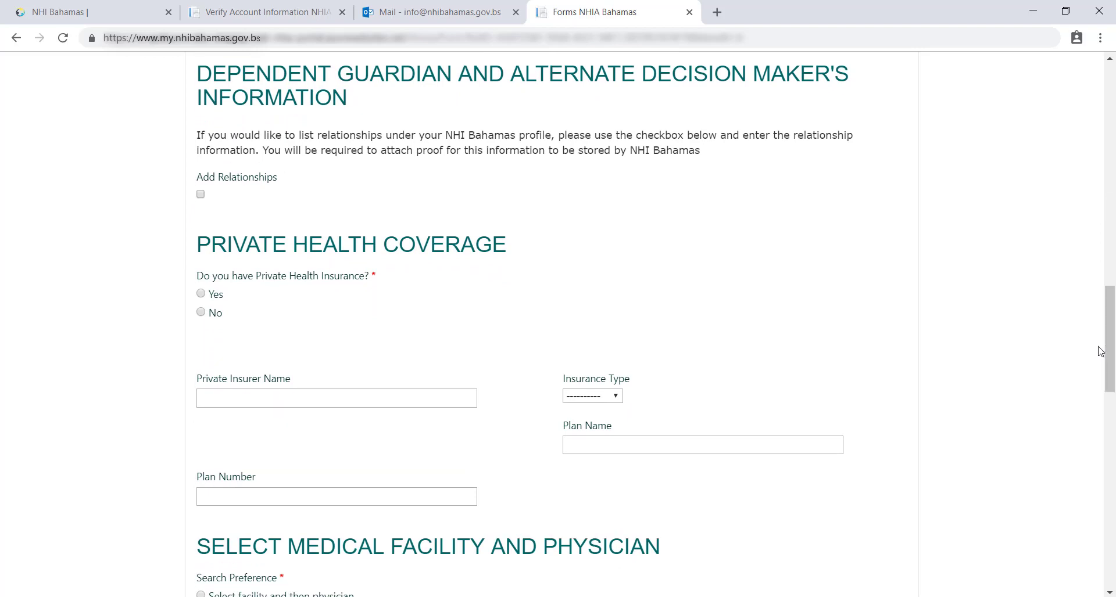
Step: Enable relationships and add a National Identification Card expiring 31 December 2018, country Bahamas
left_click(200, 196)
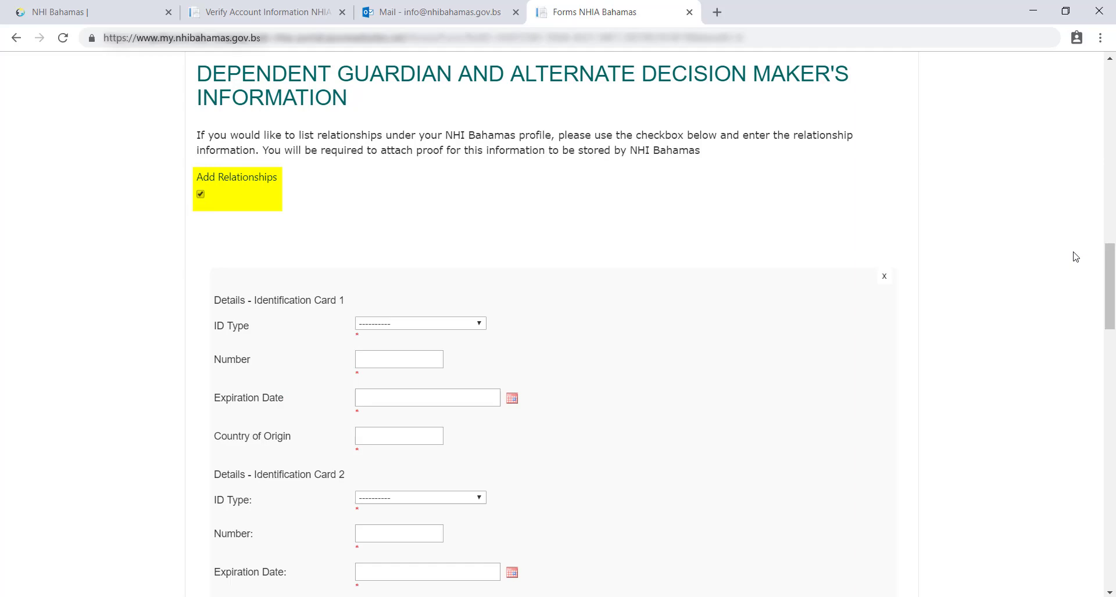
left_click_drag(1111, 258, 1110, 292)
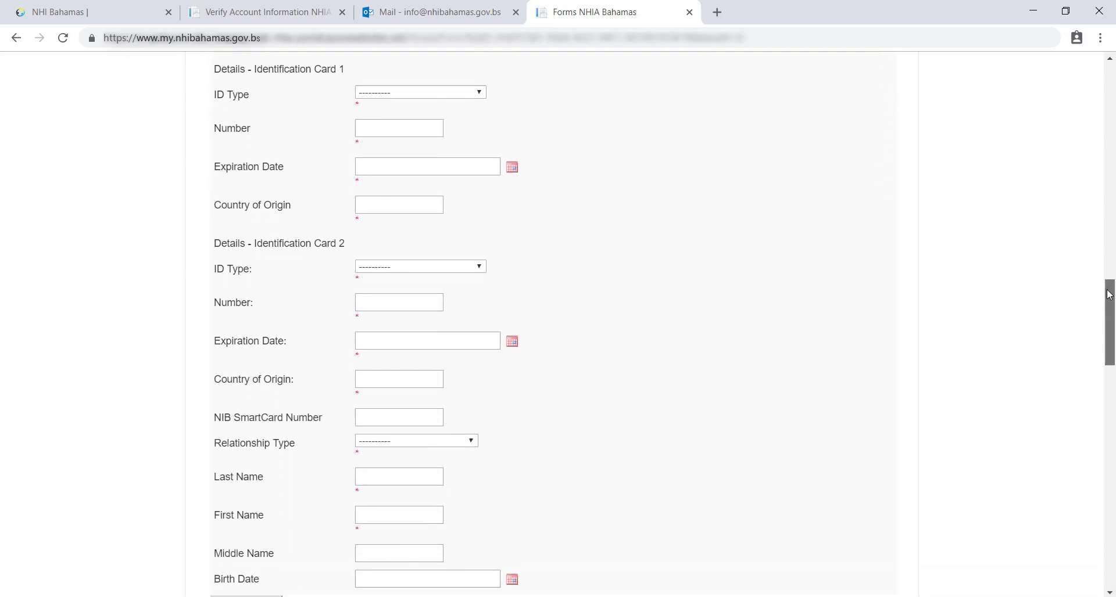
left_click(448, 94)
left_click(428, 113)
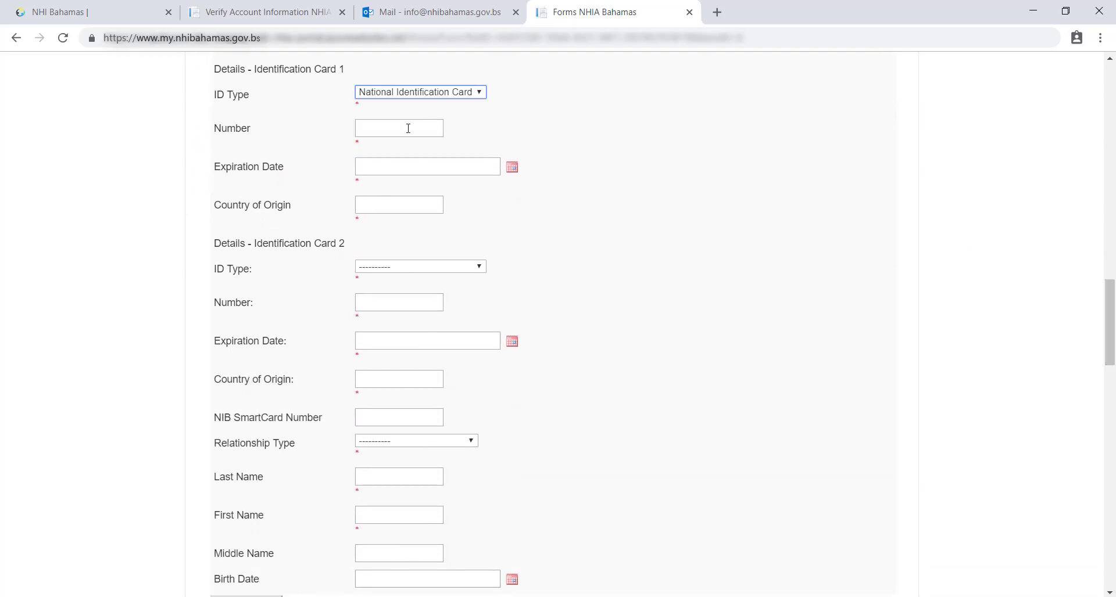
left_click(409, 128)
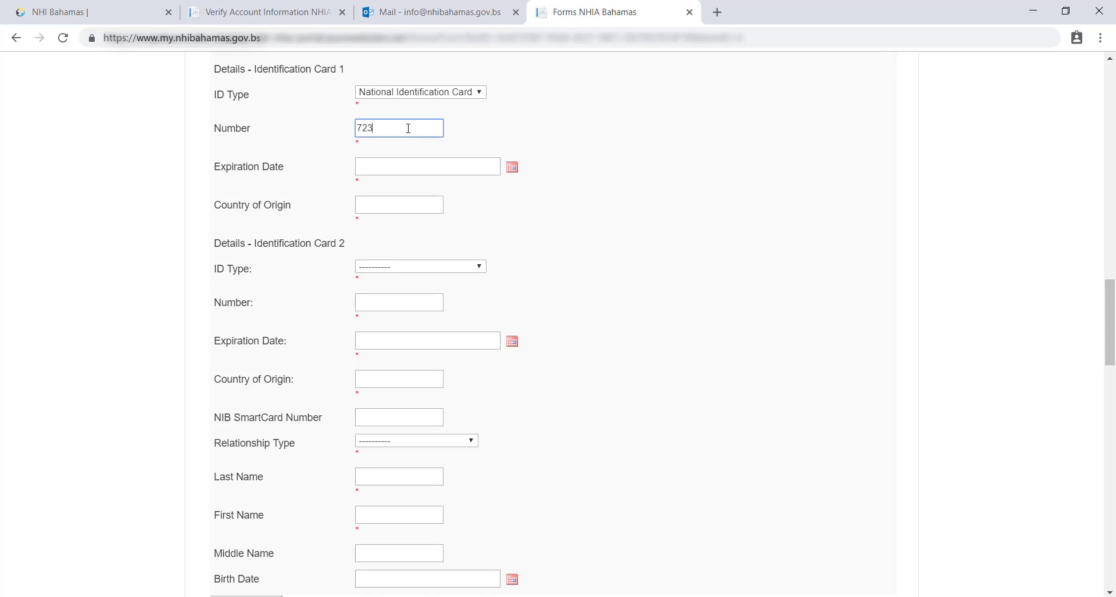
left_click(511, 168)
left_click(513, 189)
left_click(514, 188)
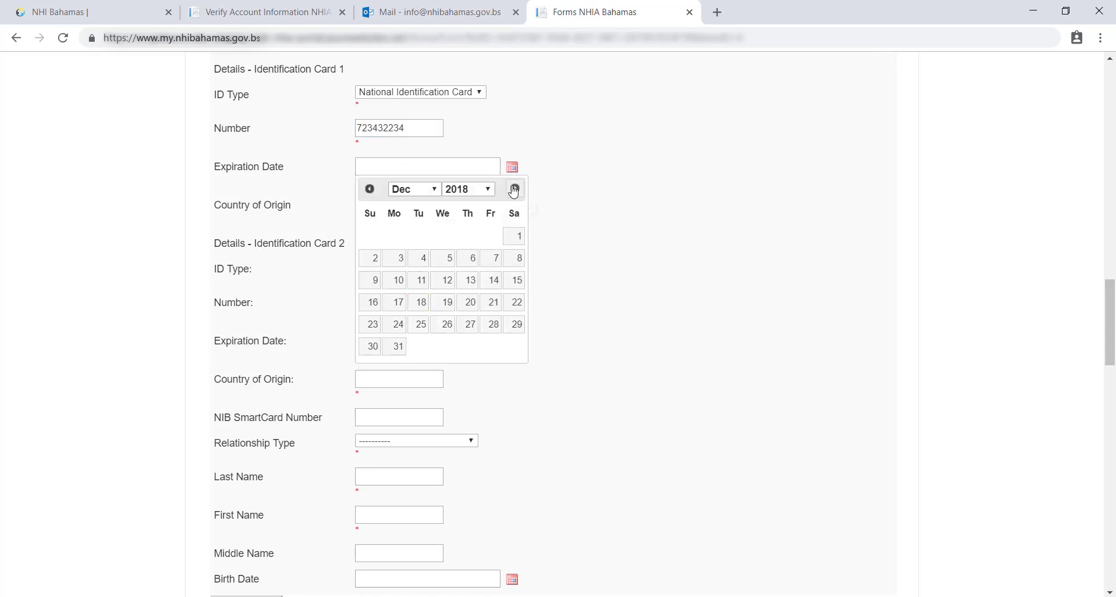
left_click(446, 324)
left_click(375, 204)
type("Bahamas")
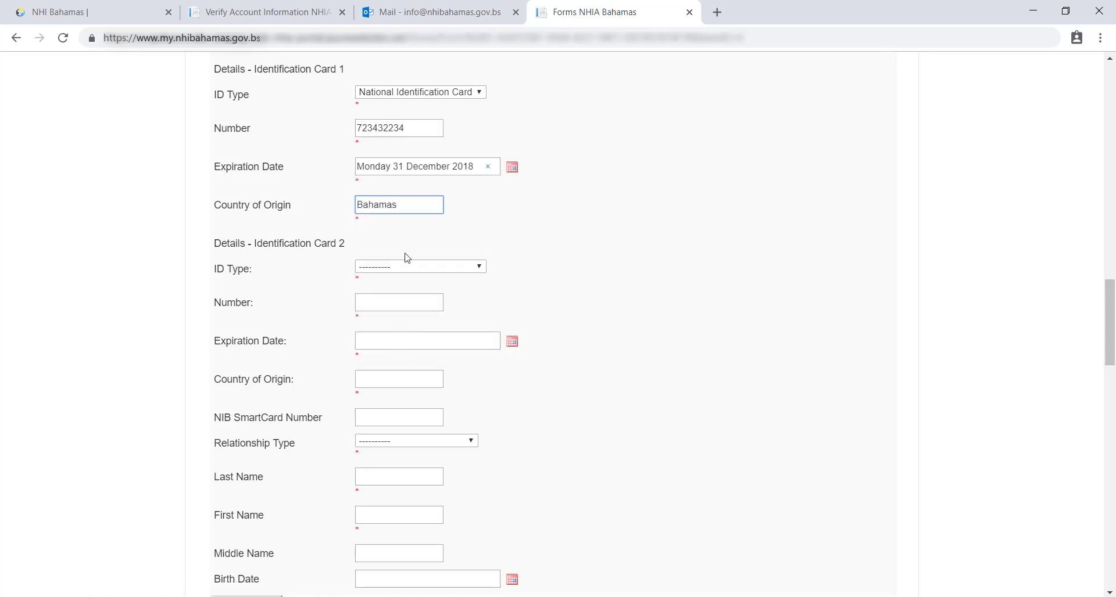
Step: Add a Driver's License as the second ID, expiring 25 December 2018, country Bahamas
left_click(407, 266)
left_click(404, 326)
left_click(398, 301)
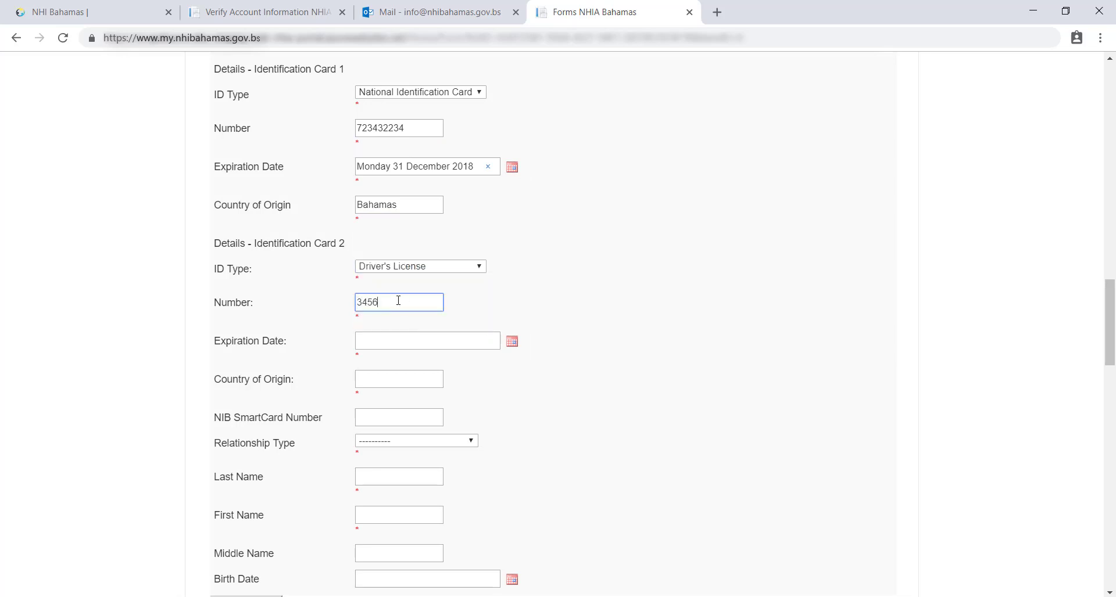
left_click(385, 340)
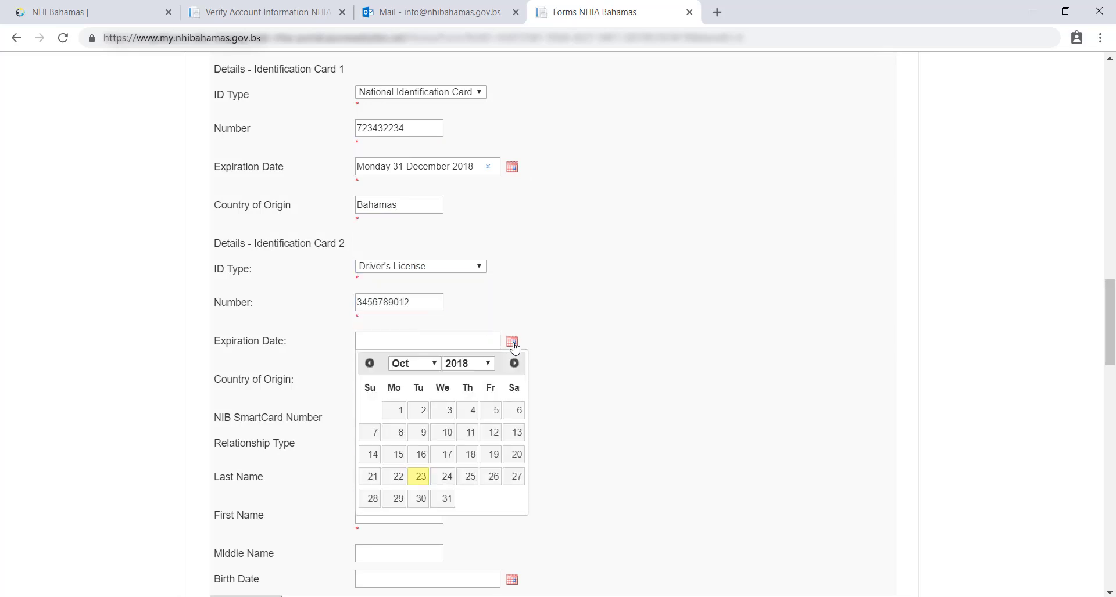
left_click(514, 363)
left_click(514, 363)
left_click(420, 499)
left_click(399, 379)
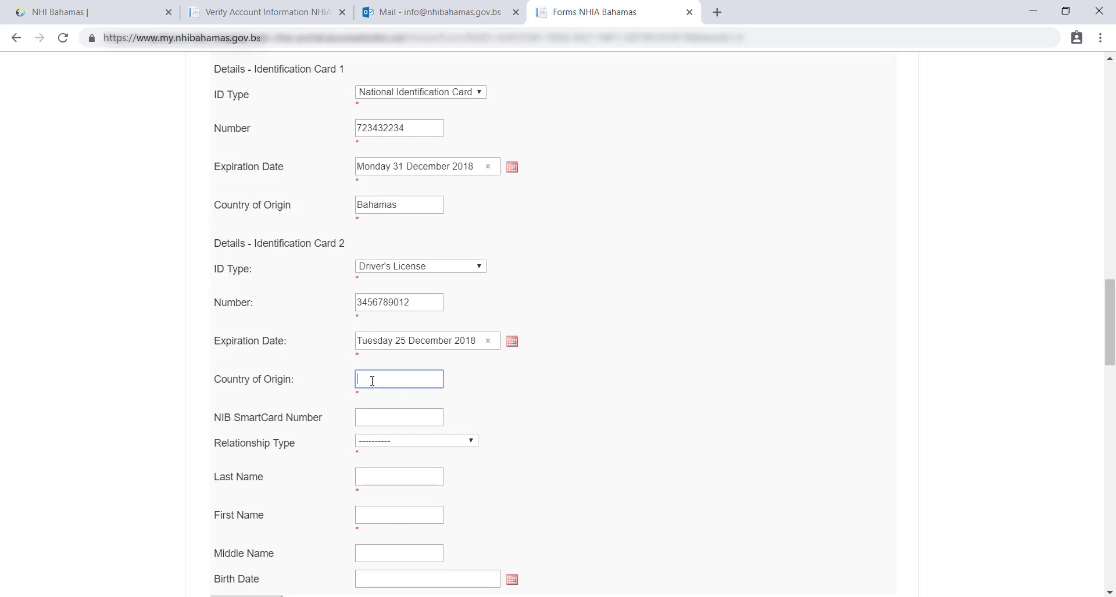
type("Bahamas")
Step: Enter the relationship's NIB SmartCard number
scroll(759, 410, "down", 3)
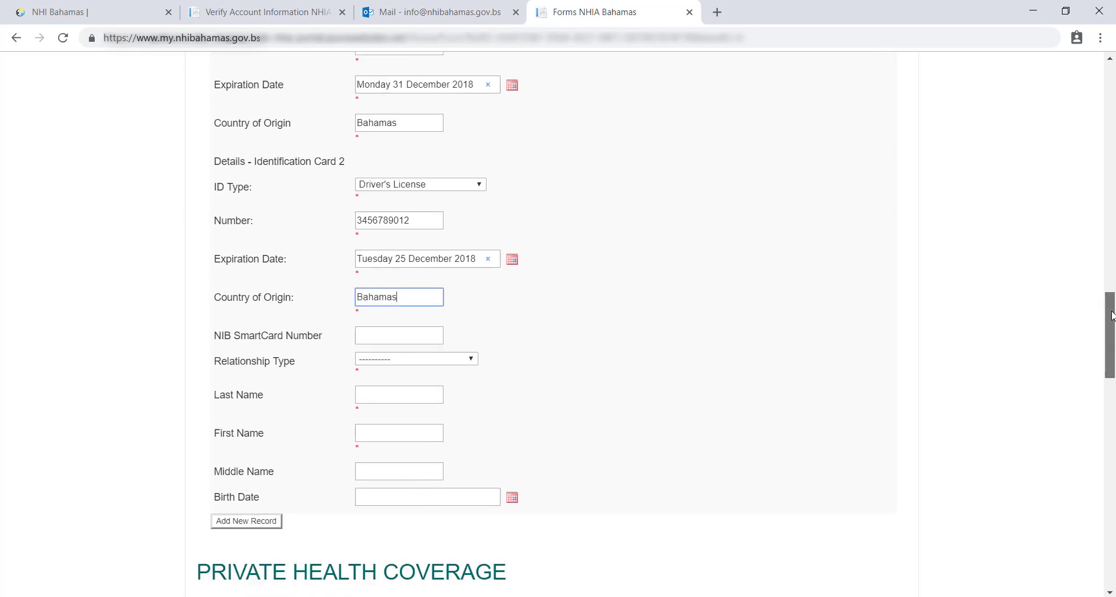
left_click(394, 249)
scroll(388, 252, "up", 1)
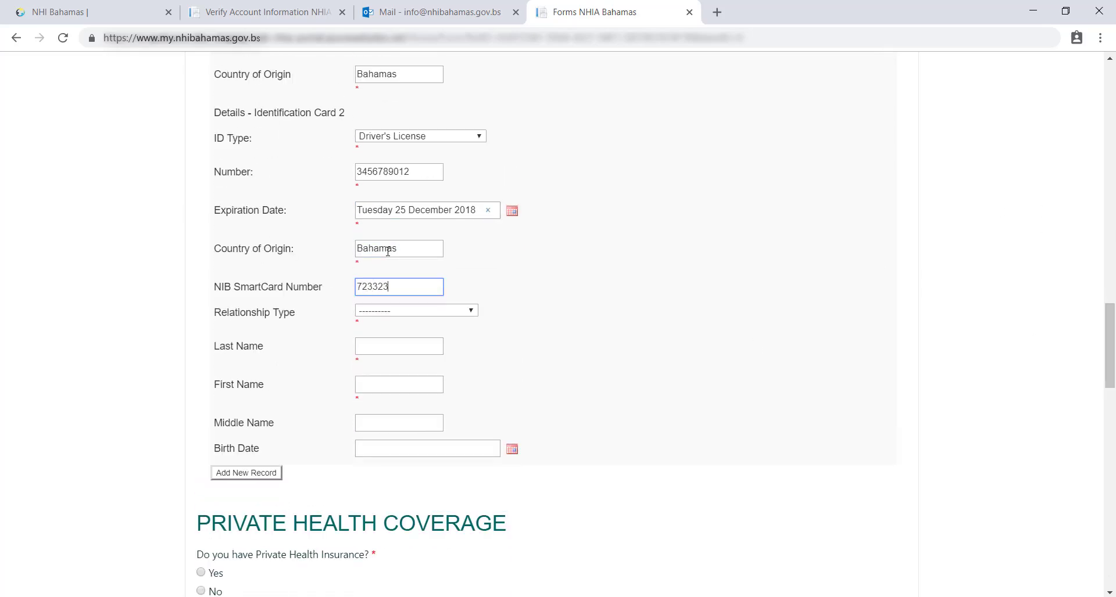
left_click(415, 311)
left_click(400, 369)
left_click(428, 344)
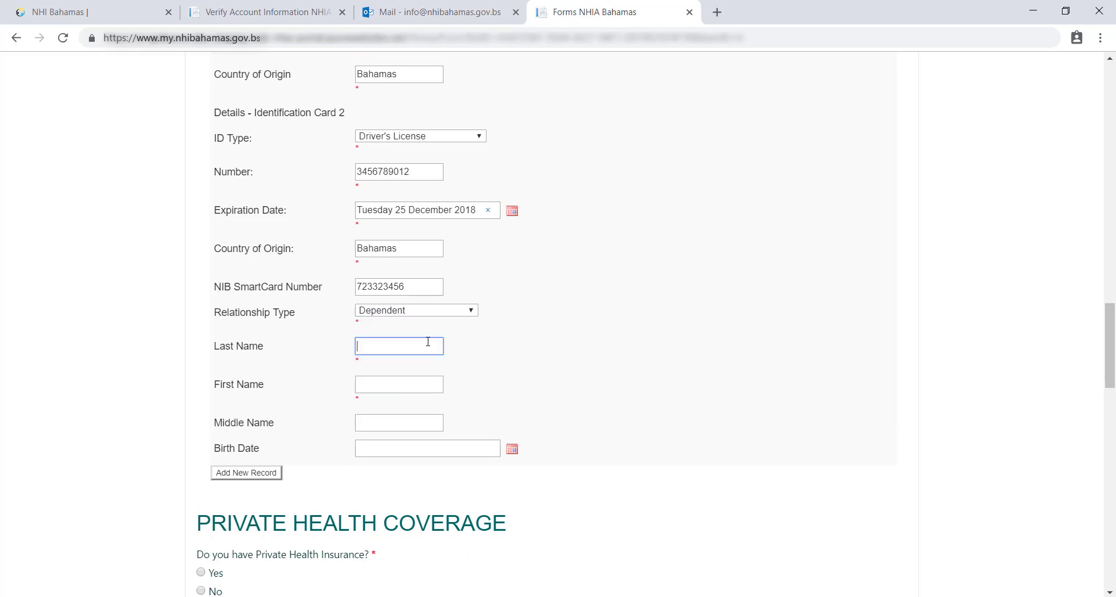
type("Doe")
key("Tab")
type("Ja")
left_click(511, 449)
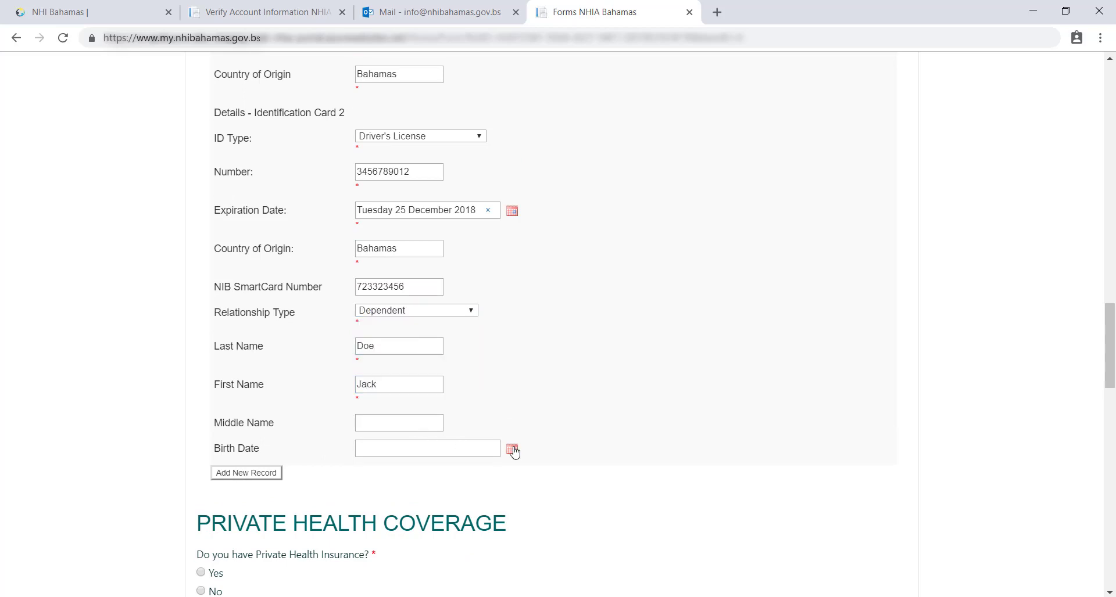
left_click(368, 474)
left_click(368, 474)
left_click(369, 474)
left_click(378, 519)
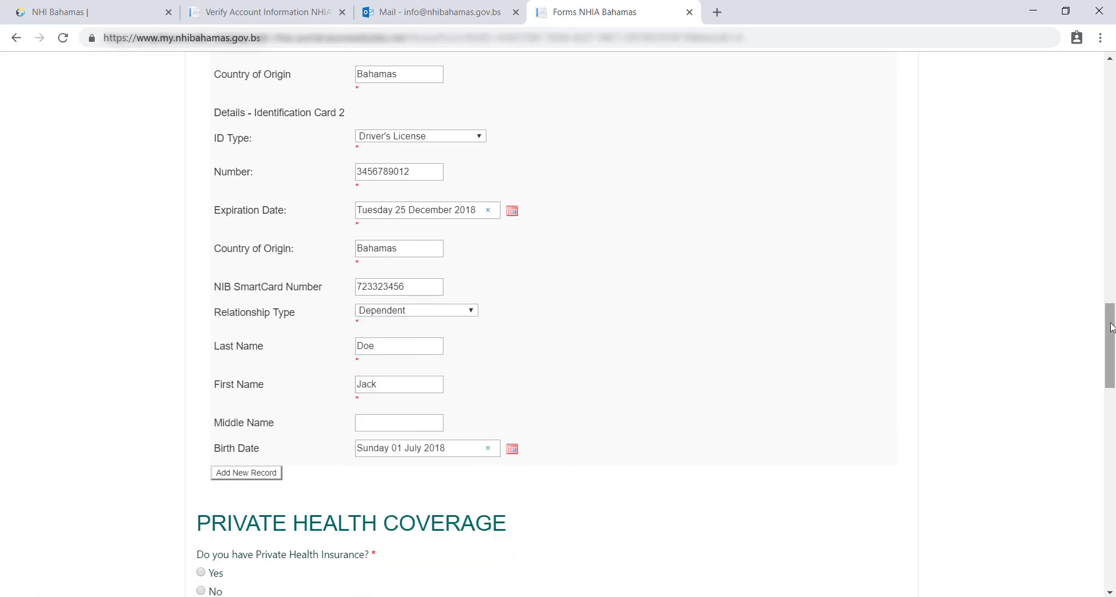
Step: Under Private Health Coverage, select No so the insurer fields stay blank
left_click_drag(1110, 331, 1097, 396)
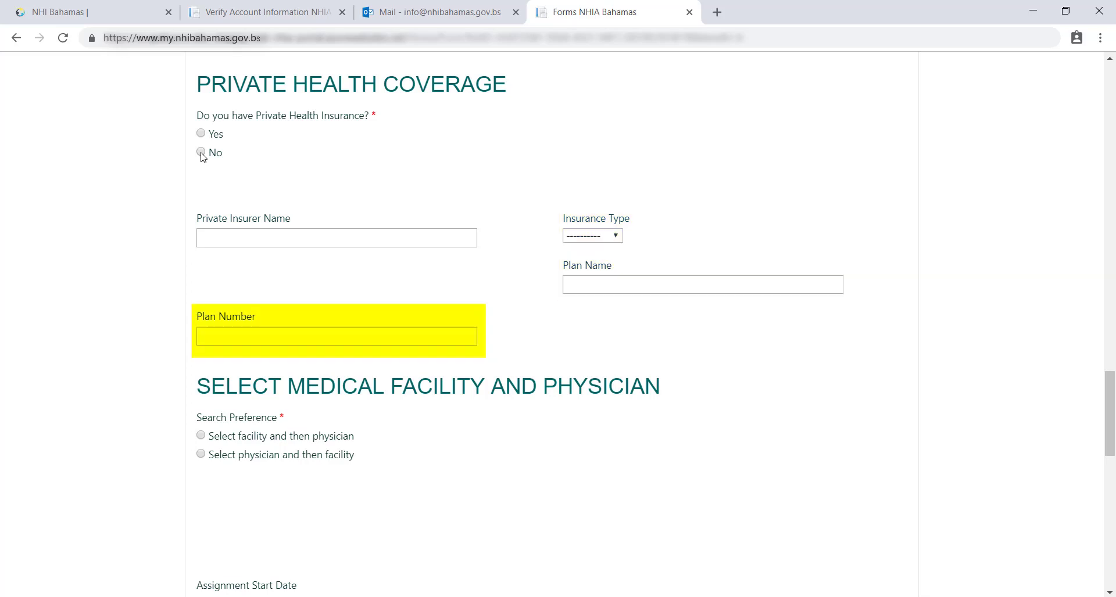
left_click(201, 153)
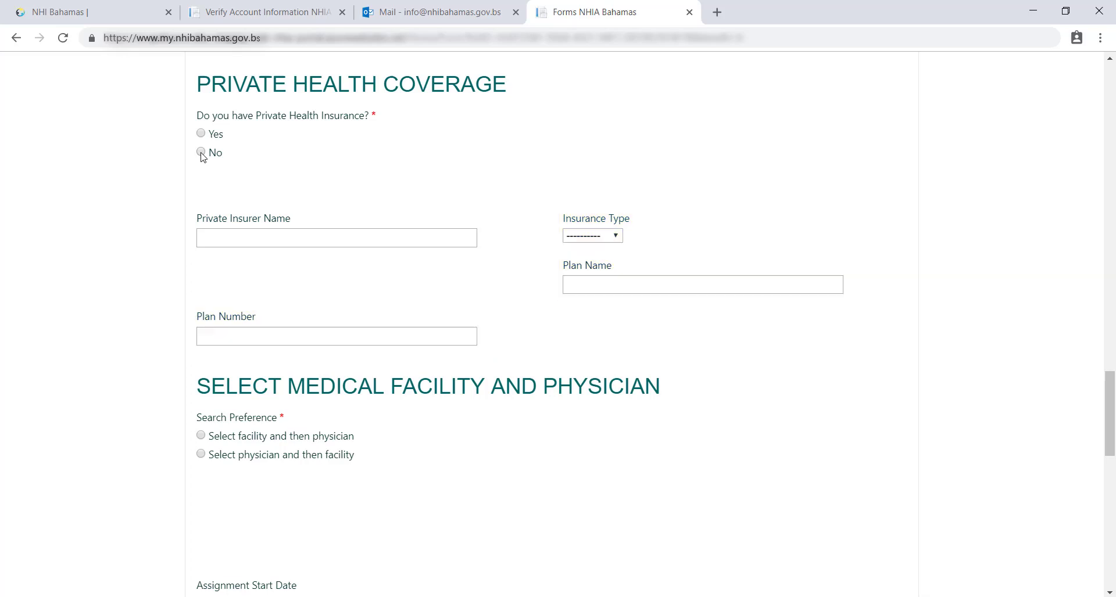
scroll(204, 158, "down", 1)
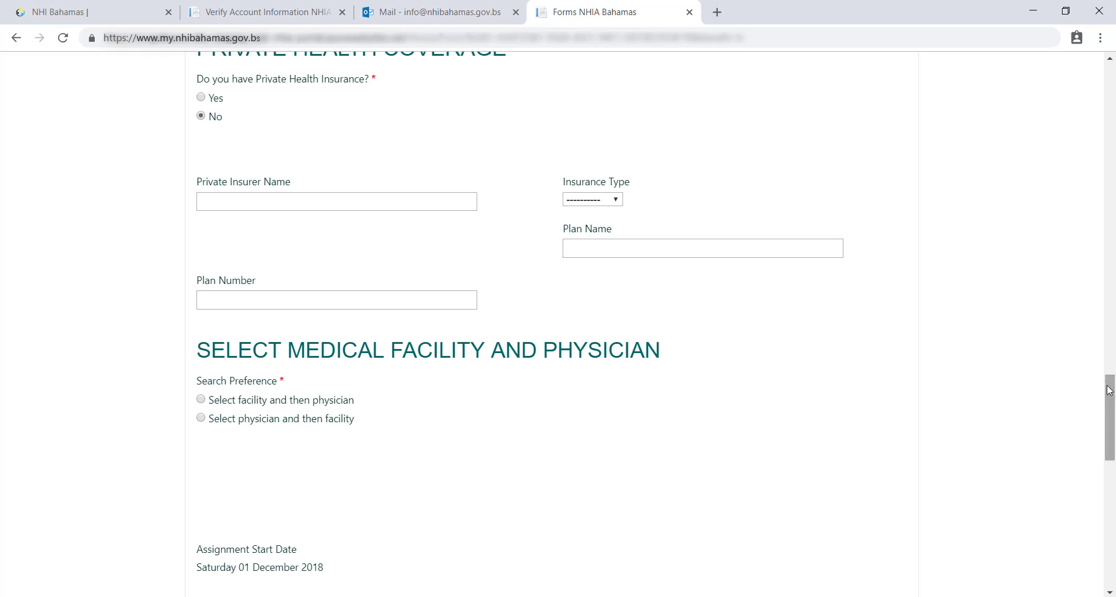
left_click_drag(1110, 389, 1109, 416)
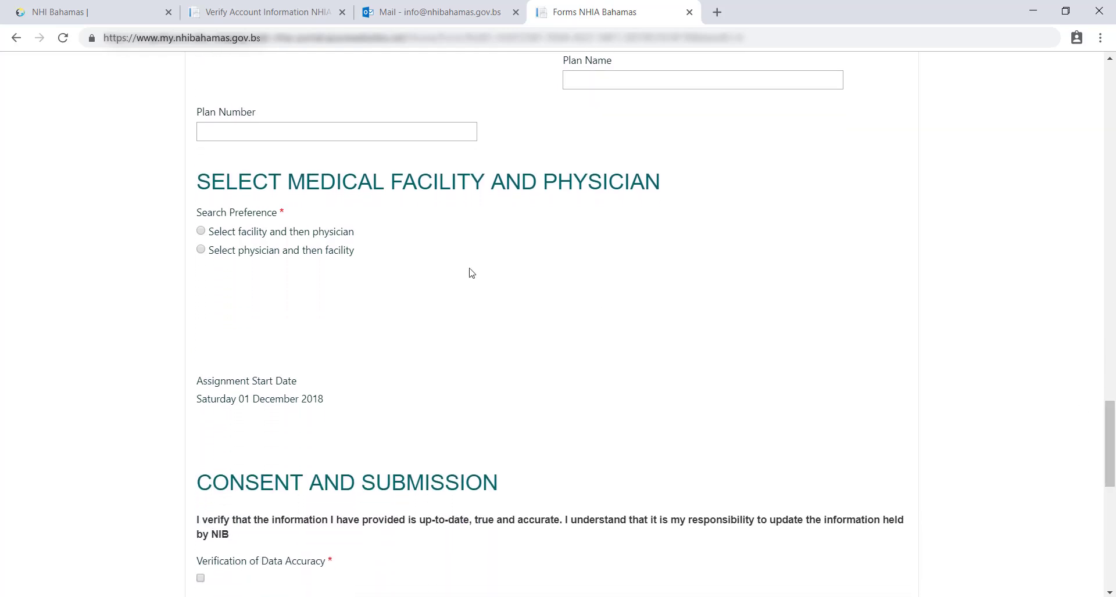
Step: Choose physician-then-facility, pick a physician, and select Fountain of Hope ROS (Bahamas General Hospital Main)
left_click(201, 250)
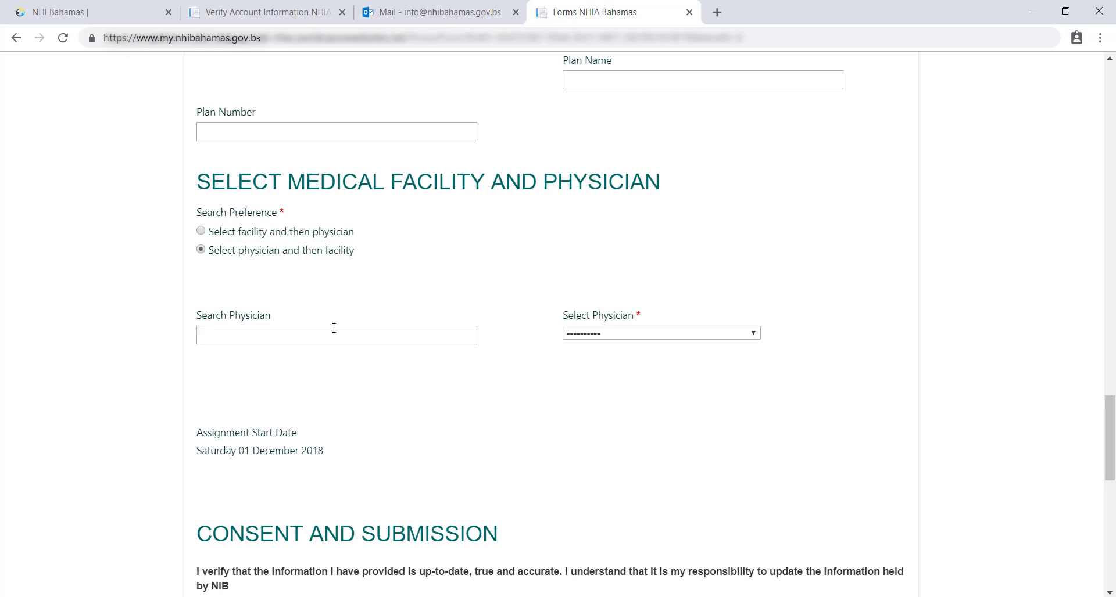
left_click(609, 334)
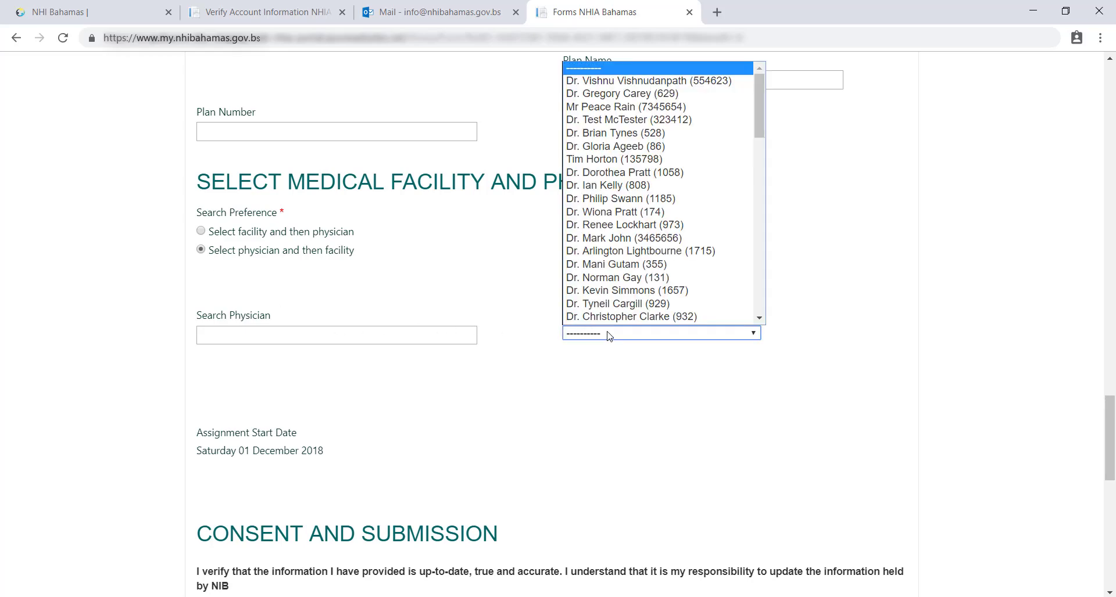
left_click(613, 85)
left_click(286, 416)
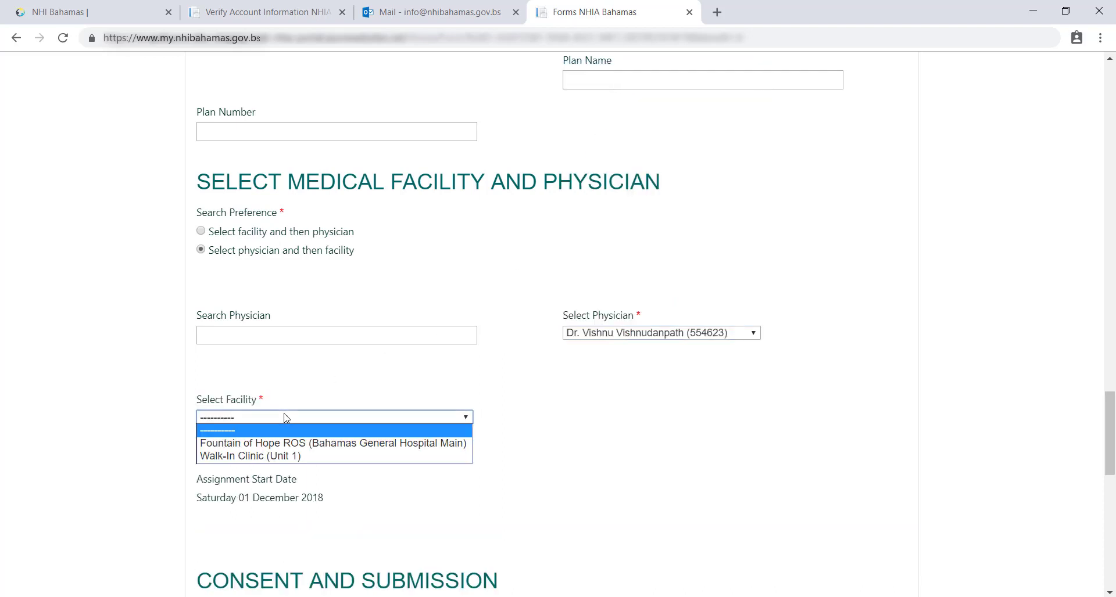
left_click(274, 445)
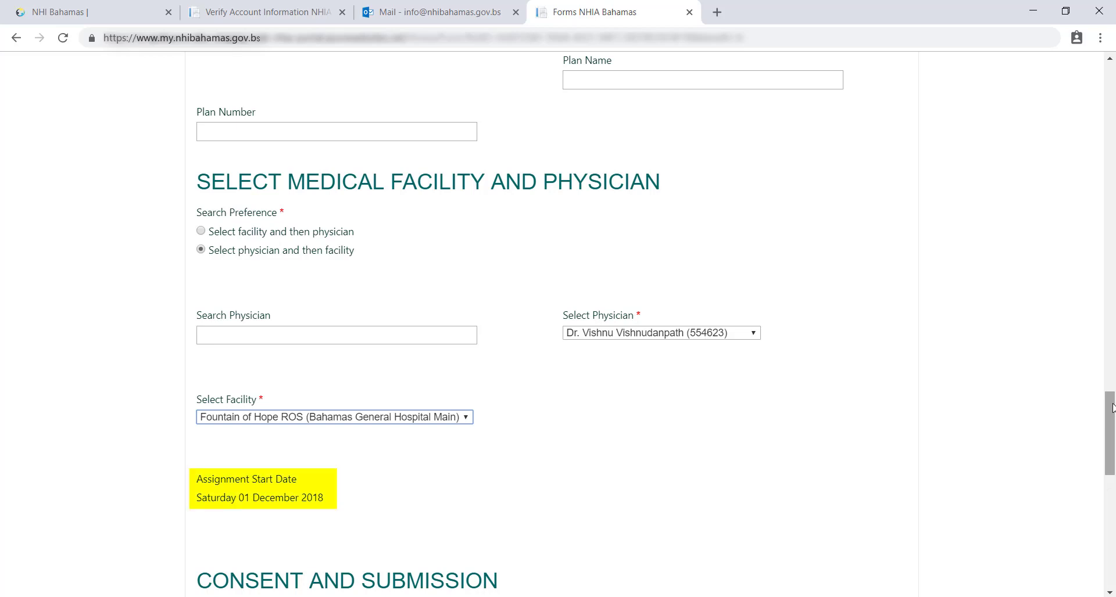
left_click_drag(1113, 408, 1112, 489)
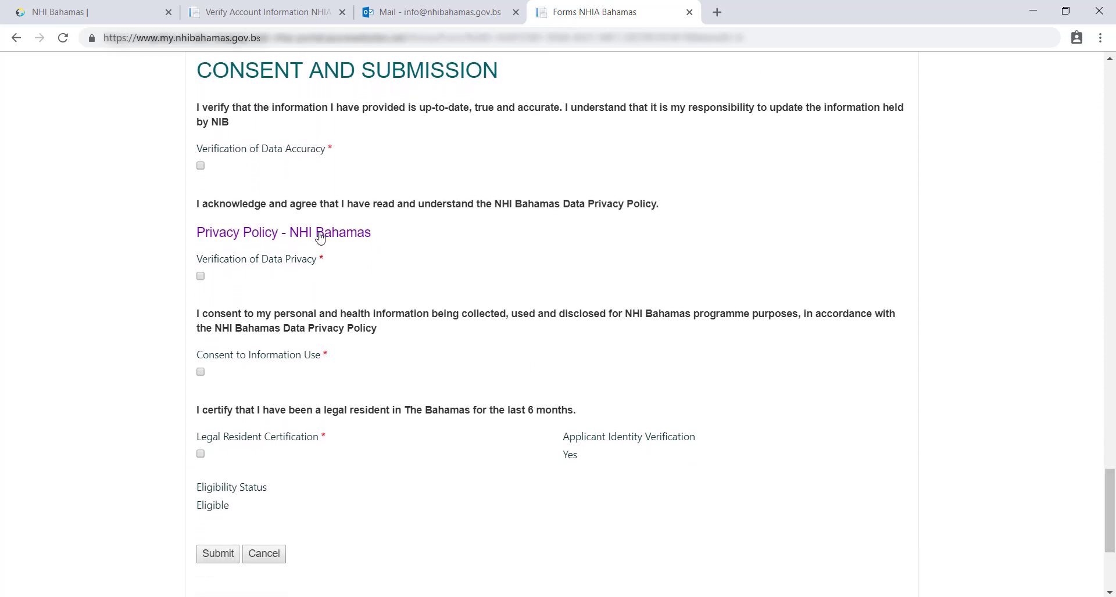
Step: Tick the Verification of Data Accuracy consent box
left_click(201, 166)
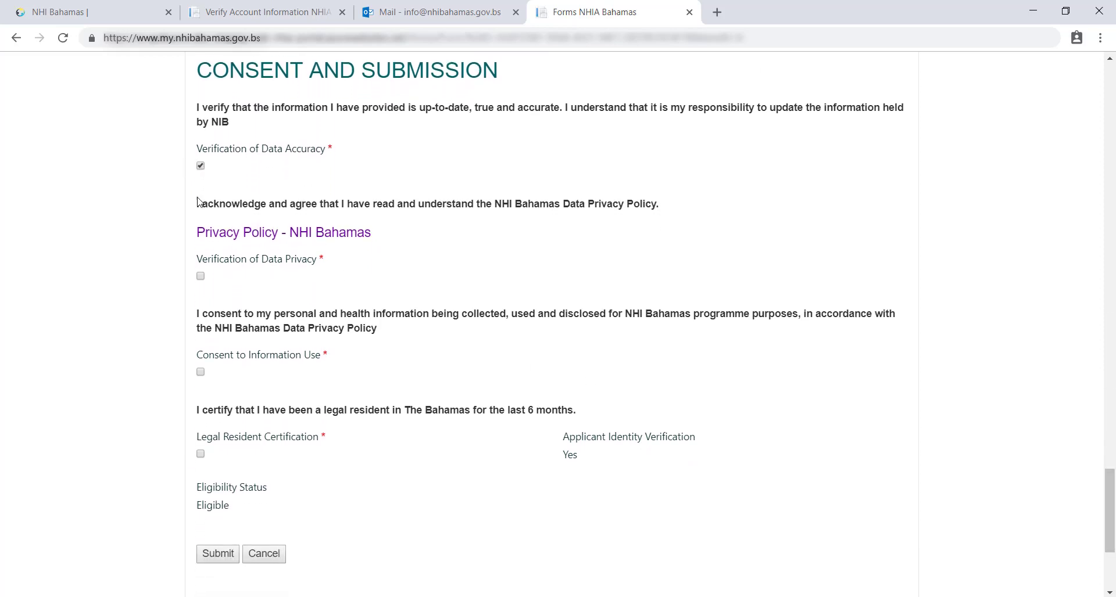